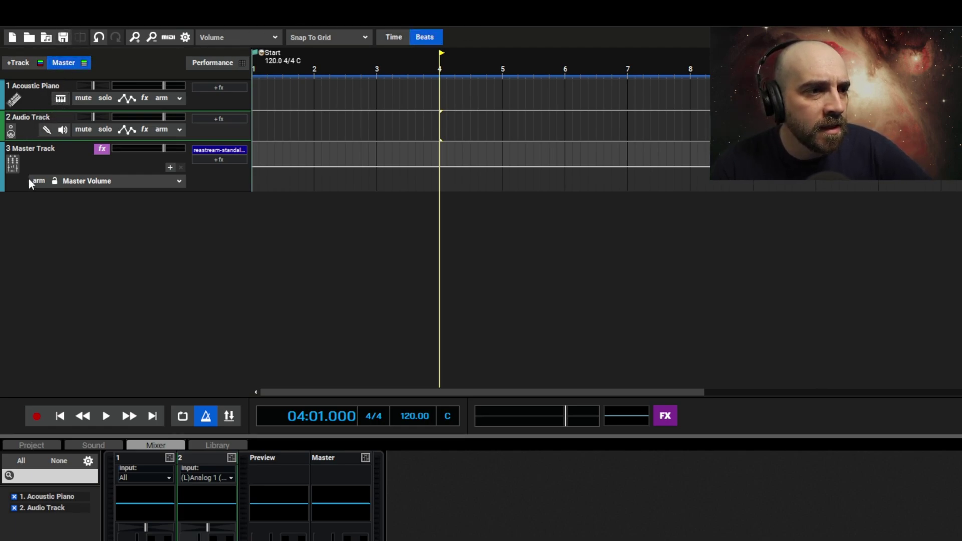
Step: Select the Acoustic Piano track header
click(30, 96)
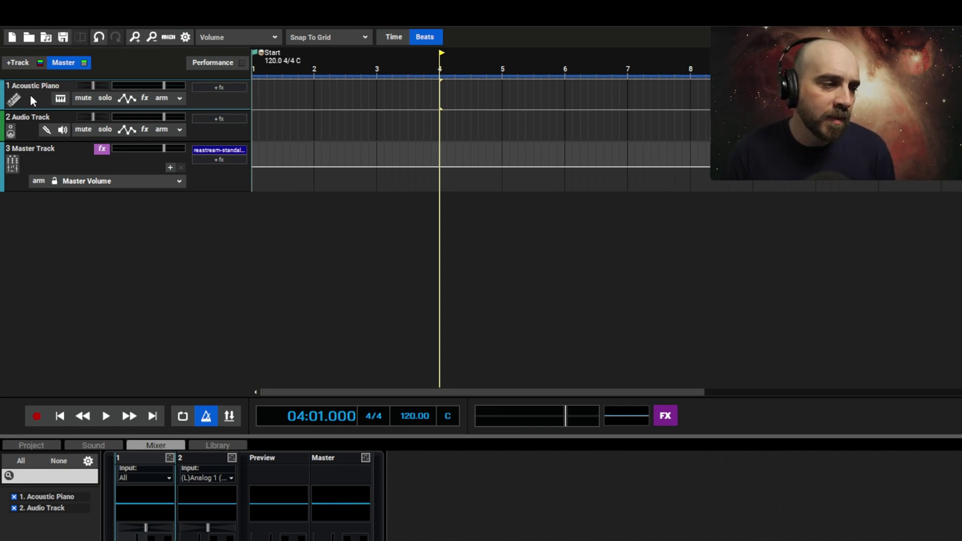
Step: Arm the Acoustic Piano track, record the '01 Acoustic Piano' clip, and drag it to bar 1
click(163, 99)
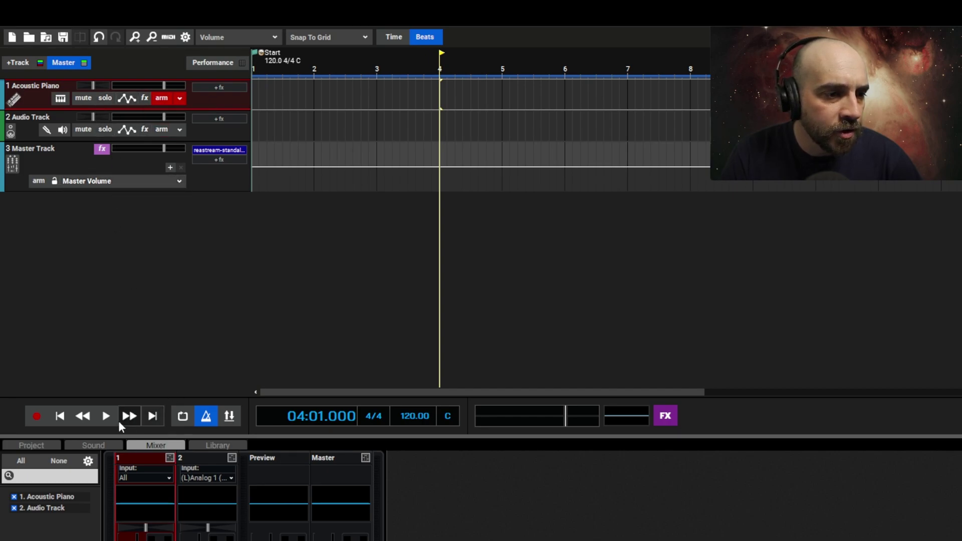
click(37, 417)
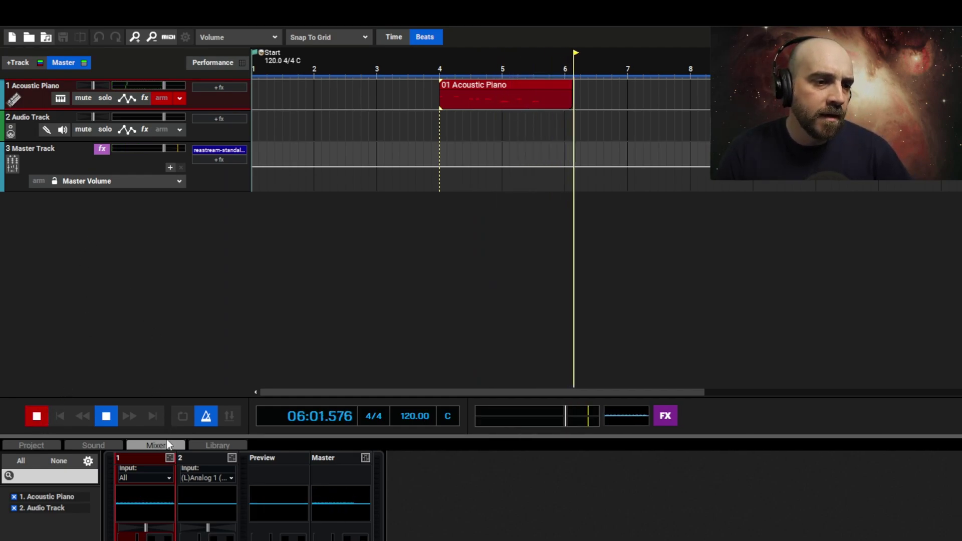
click(106, 415)
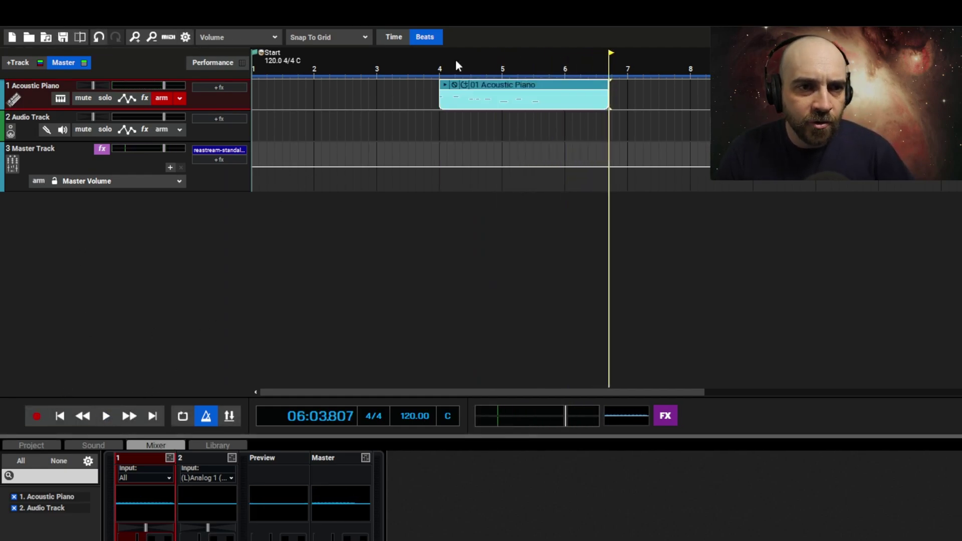
drag(471, 89, 303, 85)
Step: Trim the piano clip's end back to near bar 2.6, checking it with playback
click(369, 83)
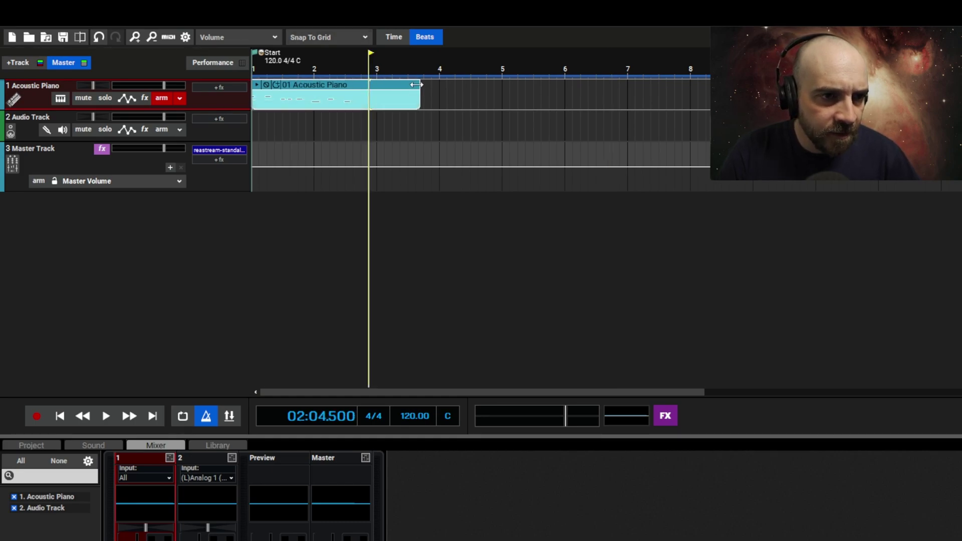
drag(416, 85, 376, 85)
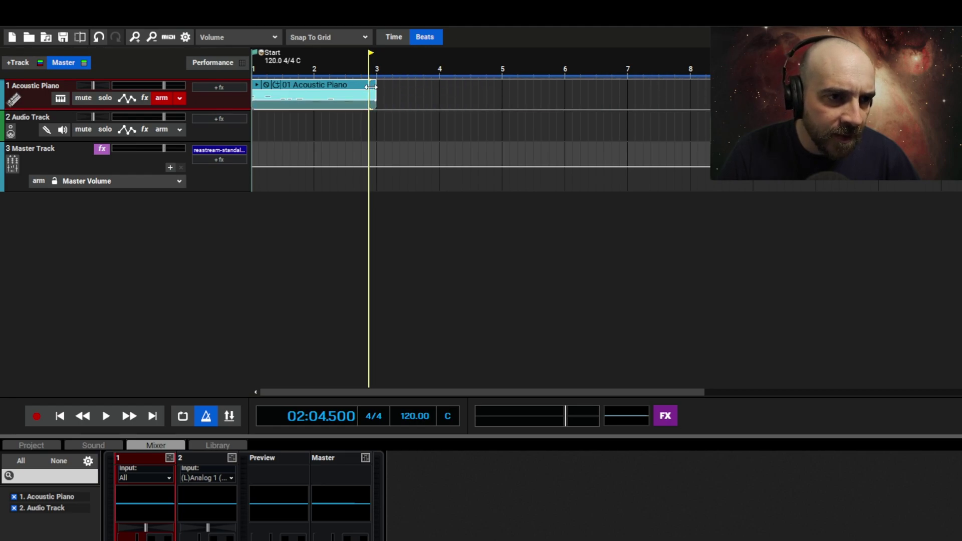
click(255, 62)
key(space)
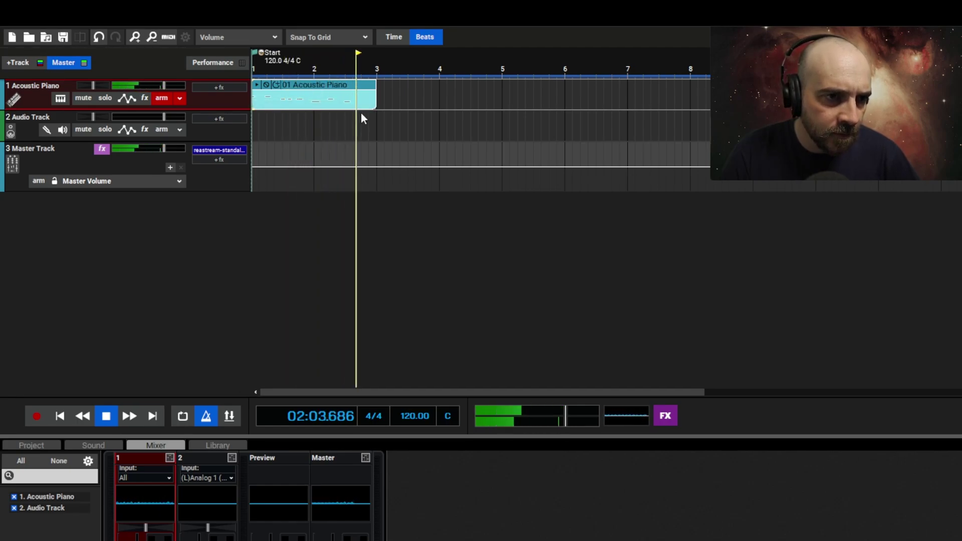
key(space)
drag(376, 85, 356, 85)
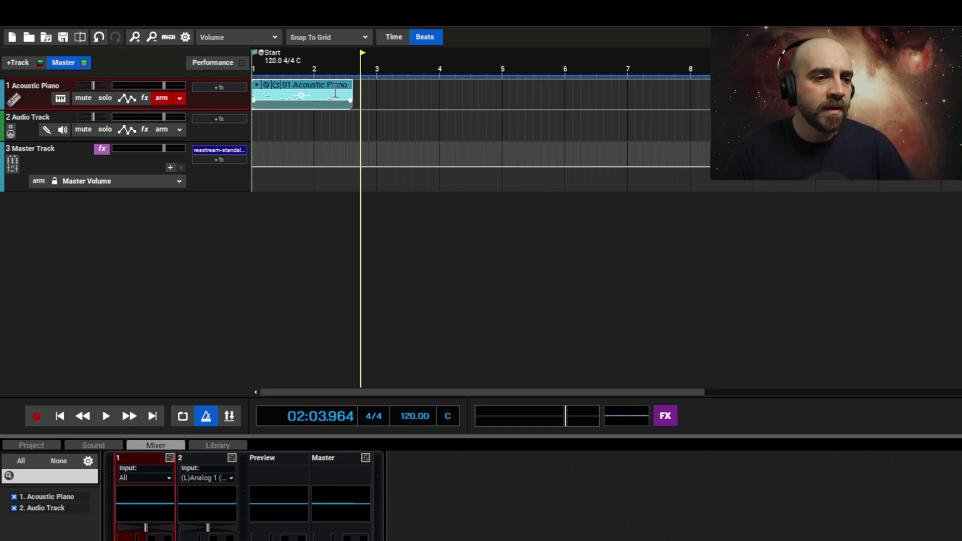
Step: Duplicate the piano clip with Ctrl+D, butt the copy against the first, and play it
click(299, 86)
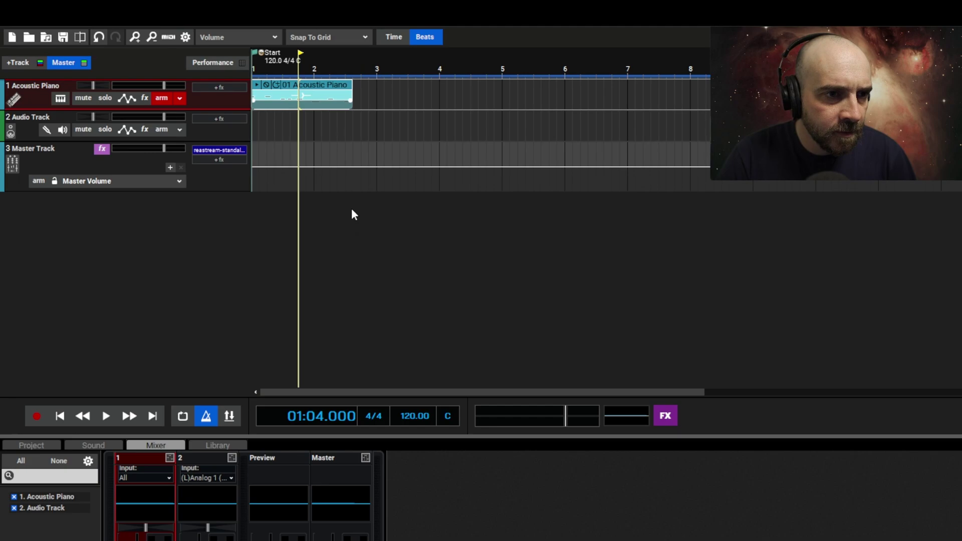
key(ctrl+d)
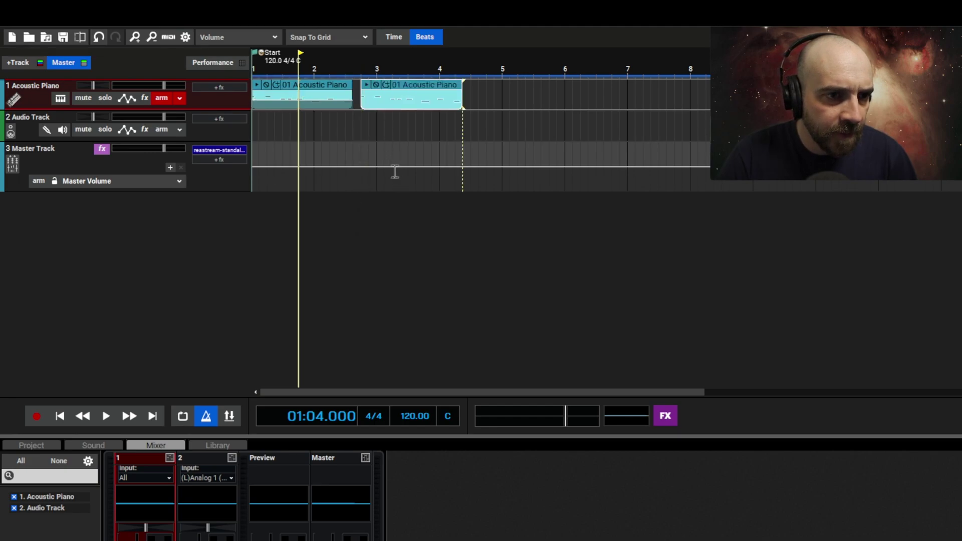
drag(393, 81, 385, 81)
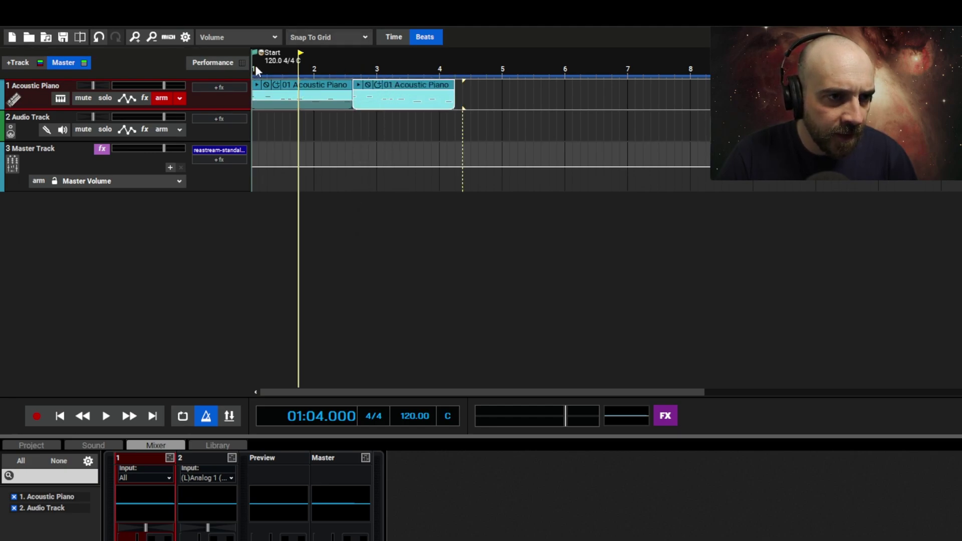
click(255, 65)
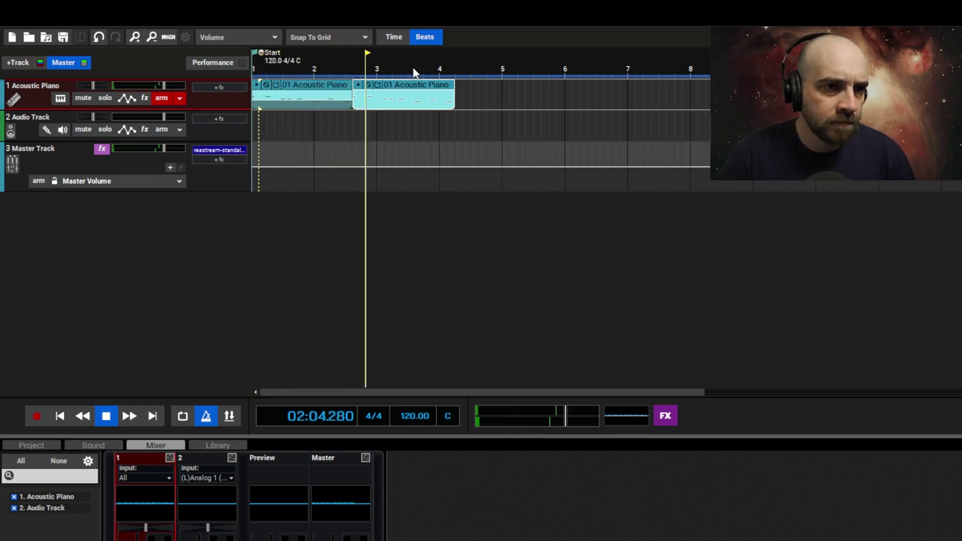
key(space)
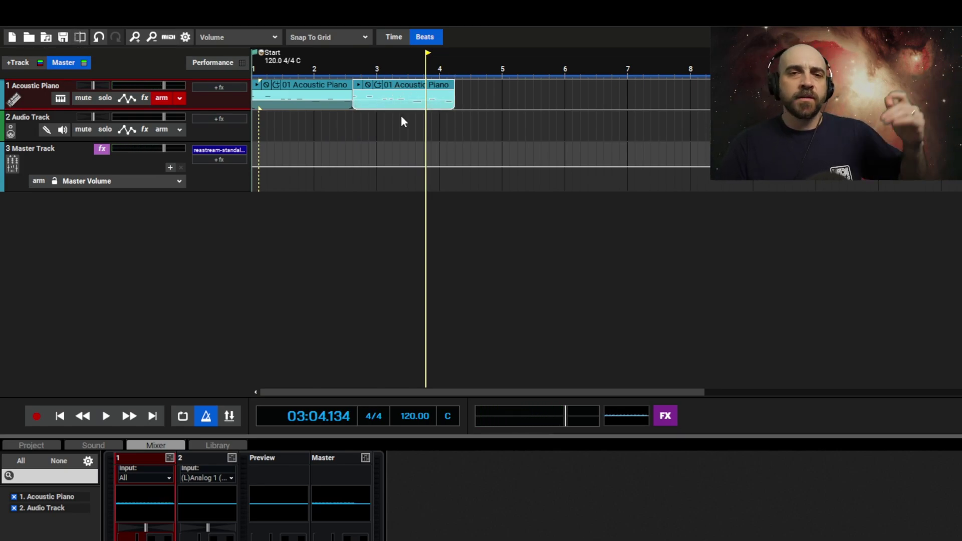
click(408, 86)
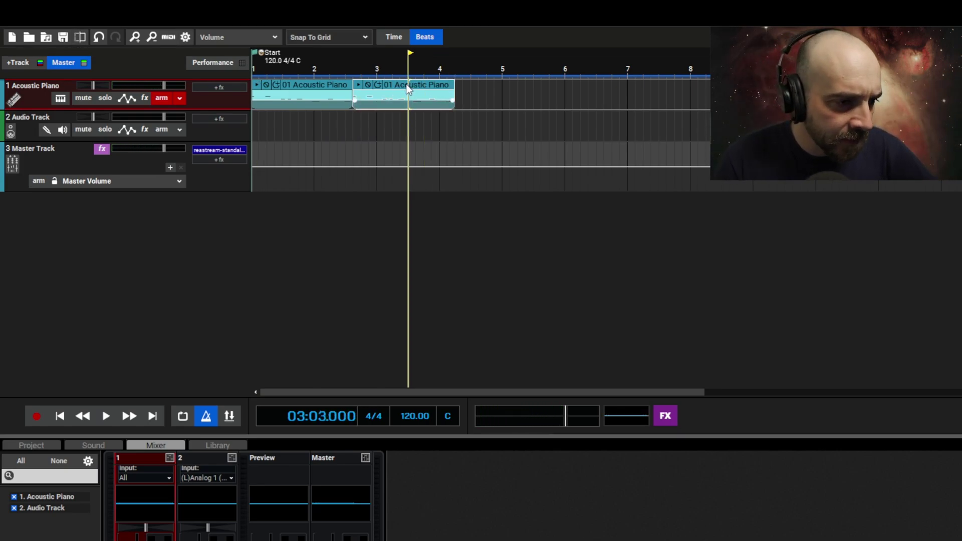
Step: Show the clip's notes, disarm Acoustic Piano, arm the Audio Track, and rewind to the start
click(89, 448)
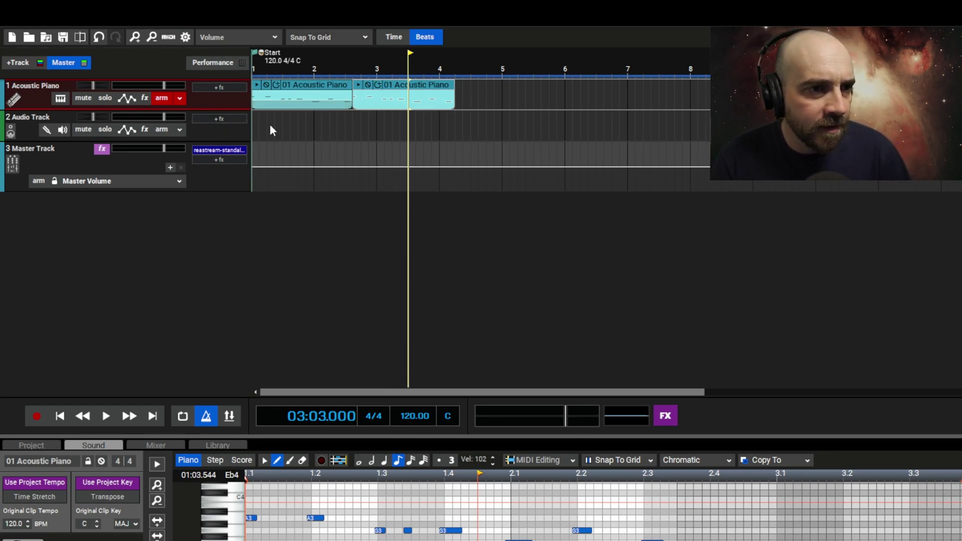
click(160, 98)
click(27, 116)
click(161, 131)
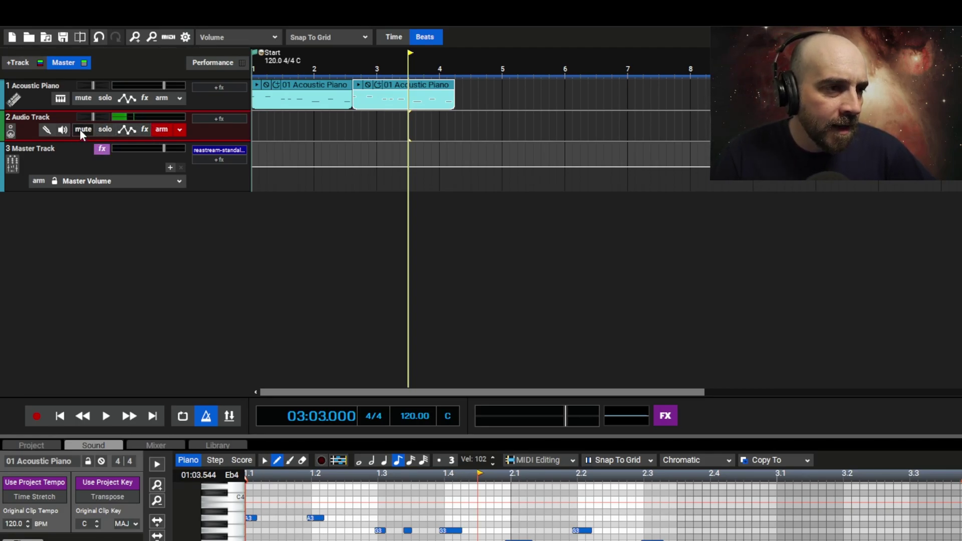
click(254, 68)
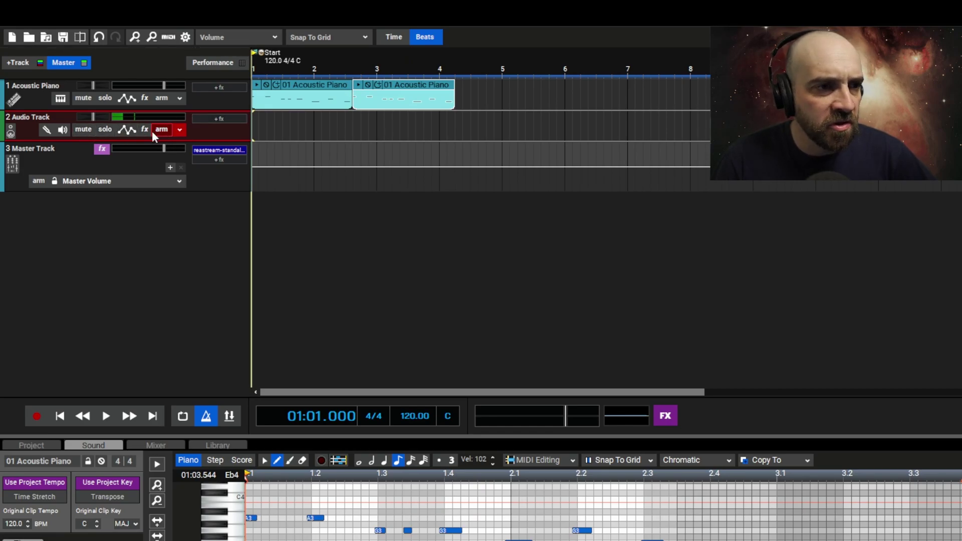
Step: Record a vocal clip on the Audio Track and play it back from the start
click(38, 416)
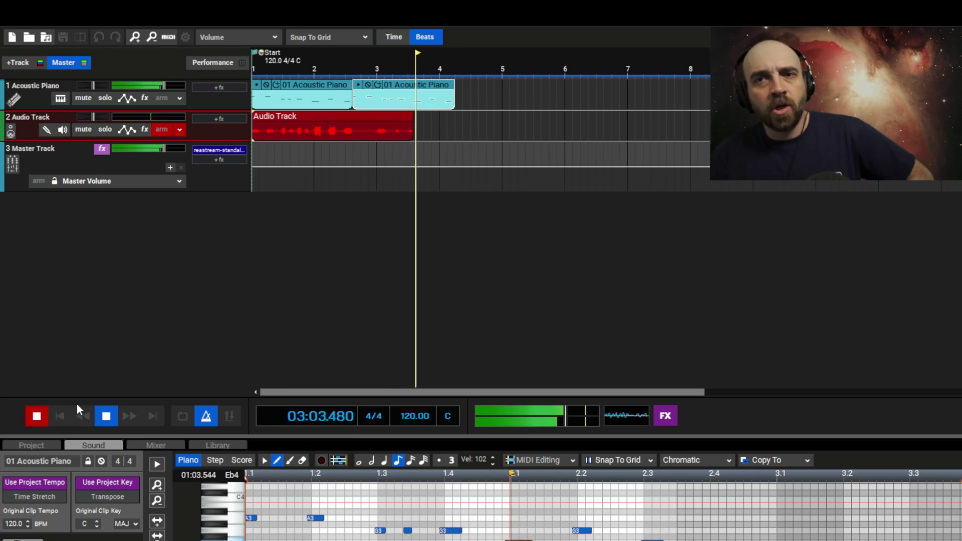
key(space)
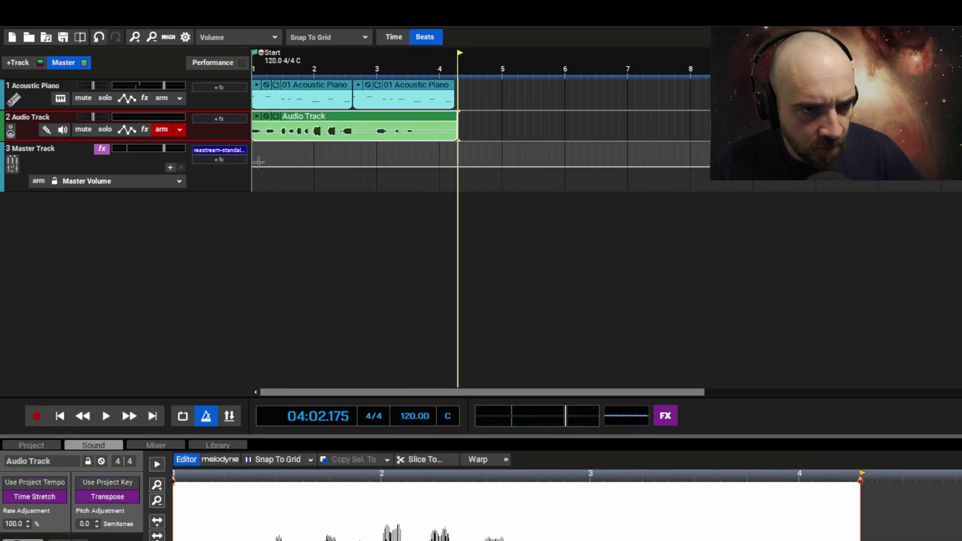
click(253, 67)
key(space)
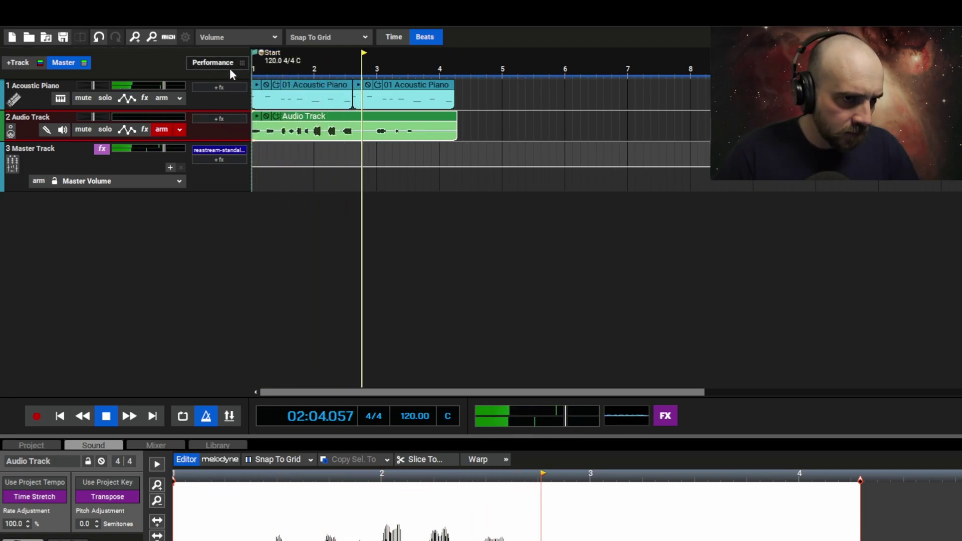
key(space)
Step: Trim the audio clip to end at bar 2.6, delete the second piano clip, and play back
drag(454, 126, 352, 126)
click(440, 93)
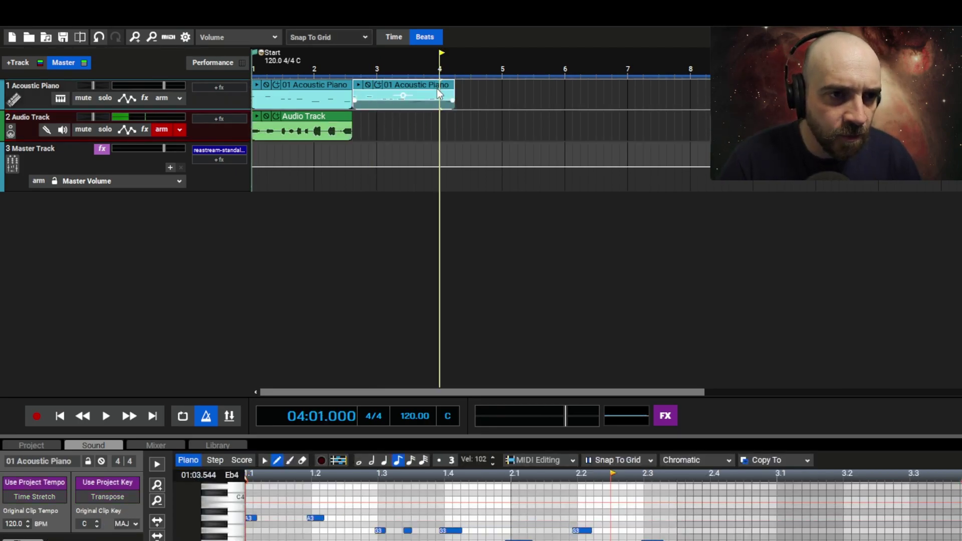
key(Delete)
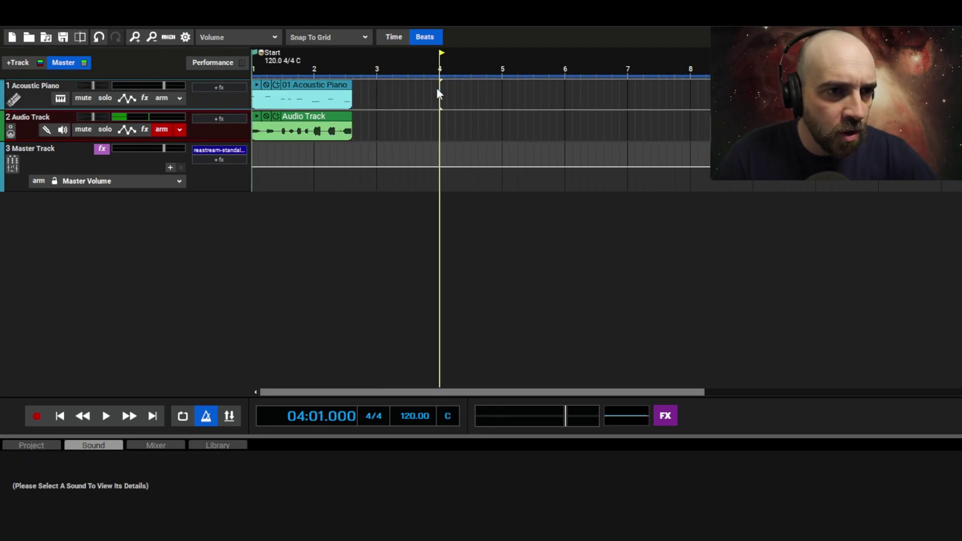
click(253, 74)
key(space)
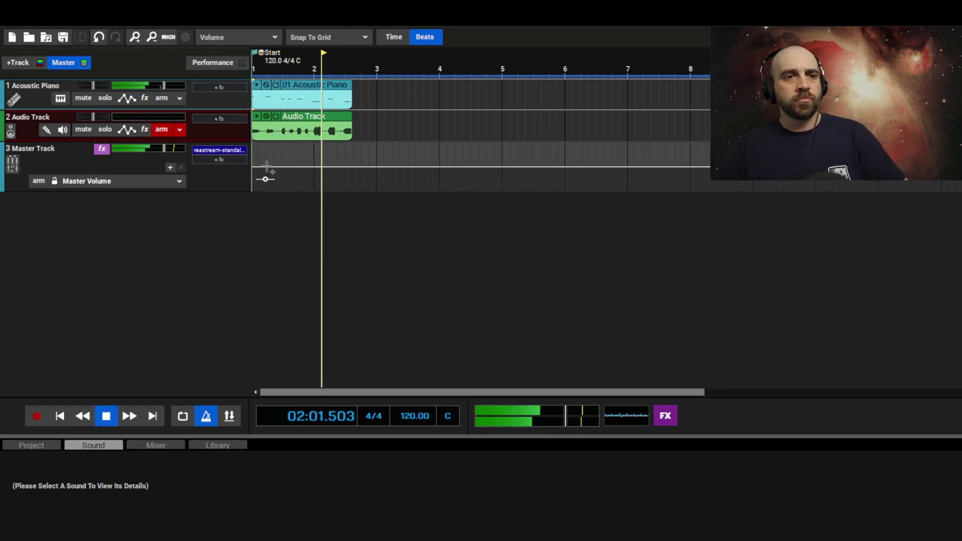
key(space)
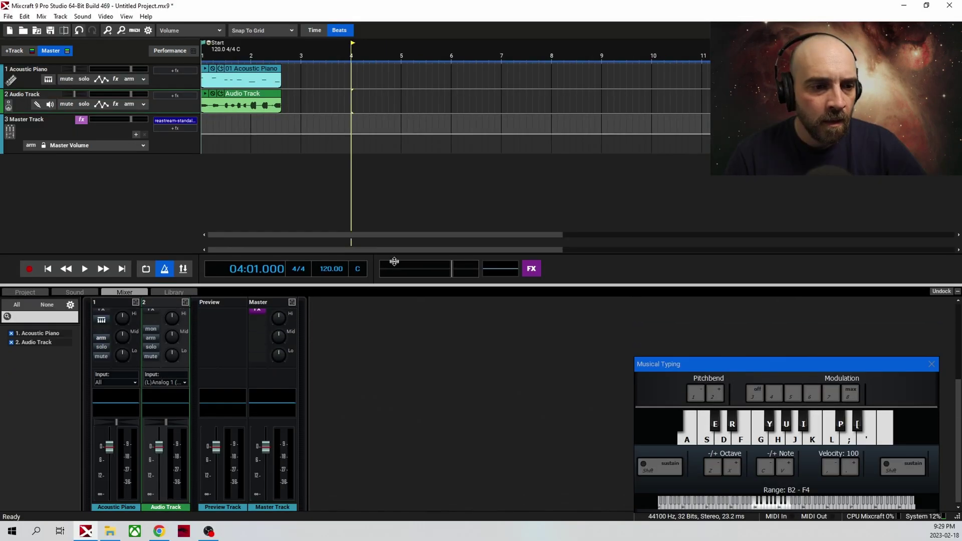
Step: Drag the mixer divider down so the track area shows all tracks
drag(414, 285, 413, 132)
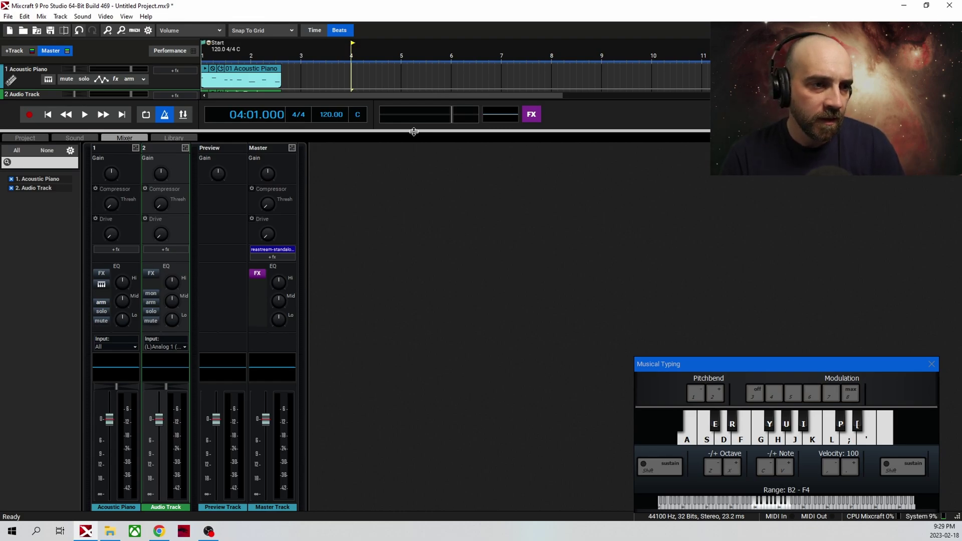
drag(414, 132, 413, 131)
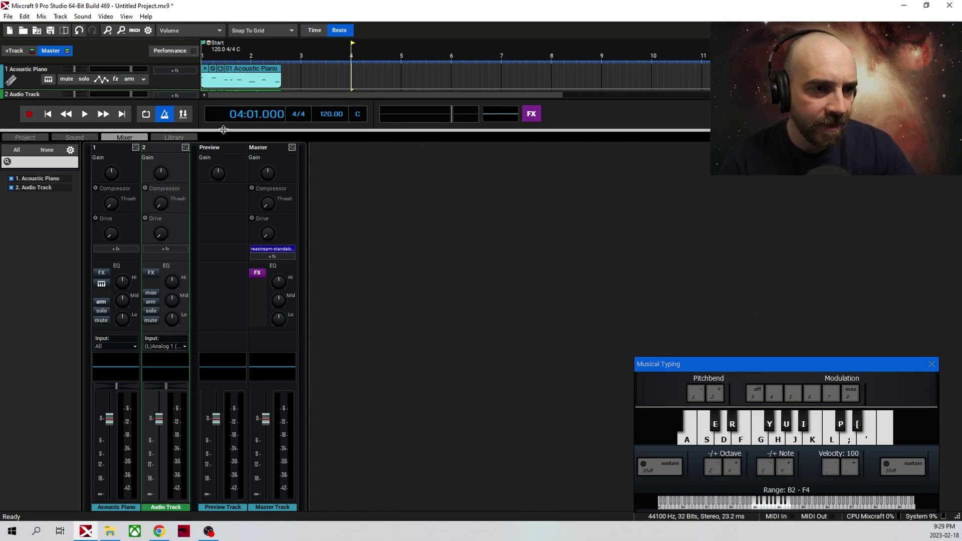
drag(221, 135, 225, 319)
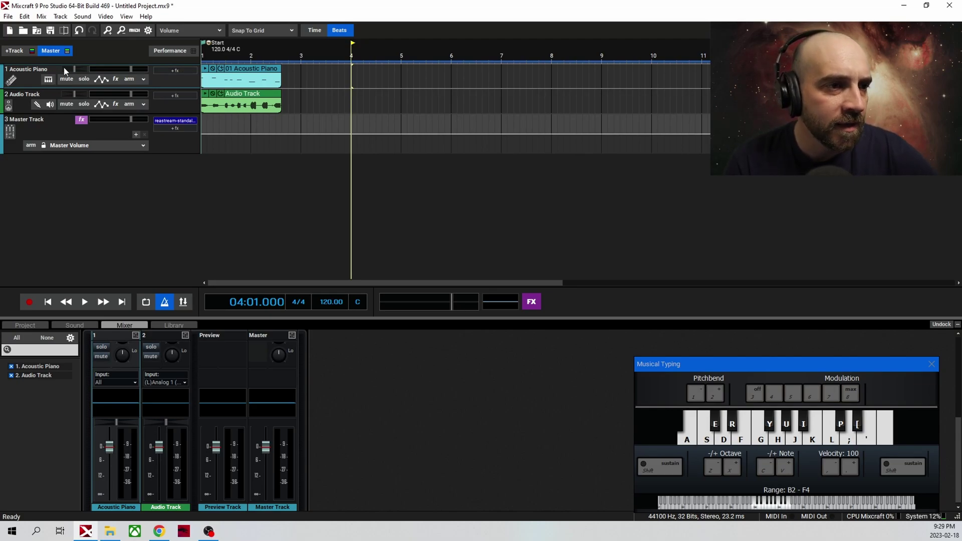
Step: Solo the Acoustic Piano track and insert Classic Phaser from its effect list
click(89, 81)
click(181, 66)
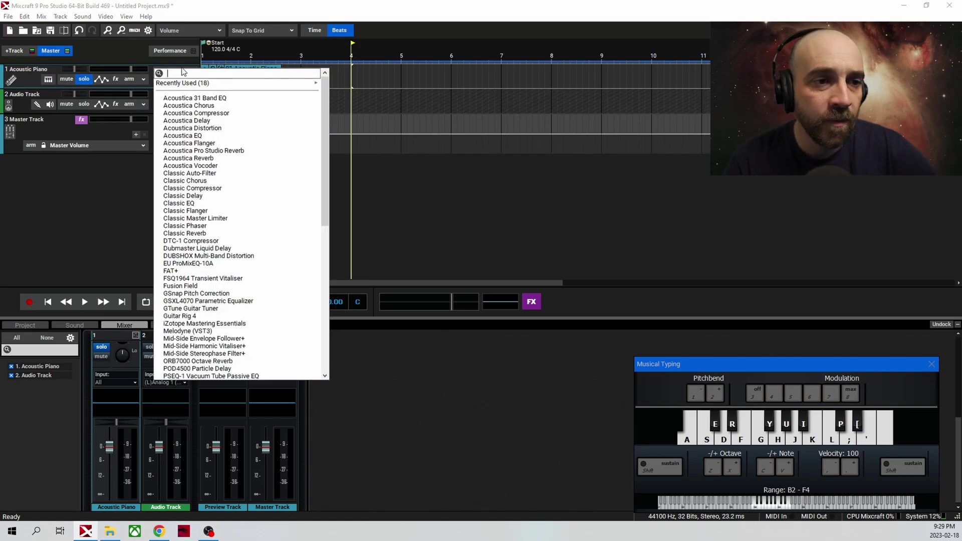
click(203, 226)
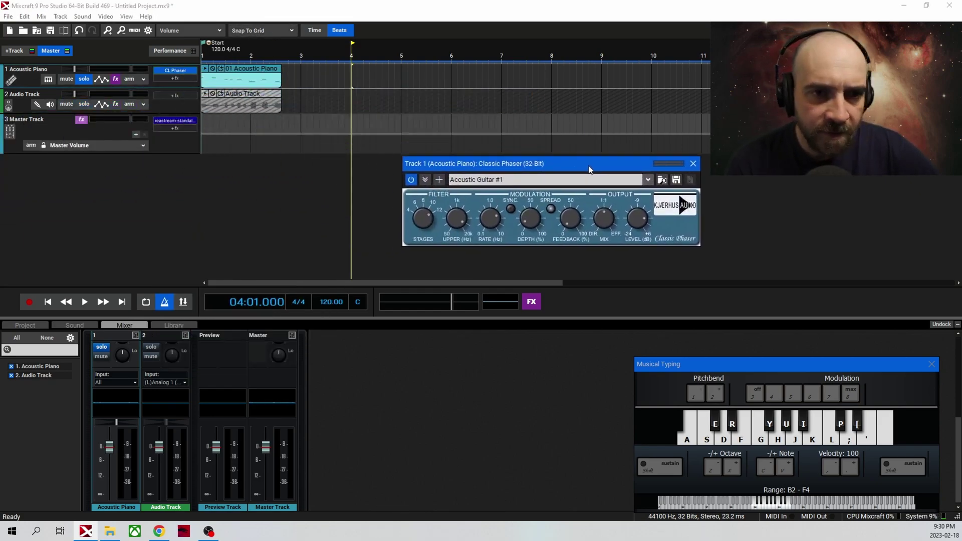
Step: Apply the Electric Guitar #1 preset to the Classic Phaser and close its window
click(654, 160)
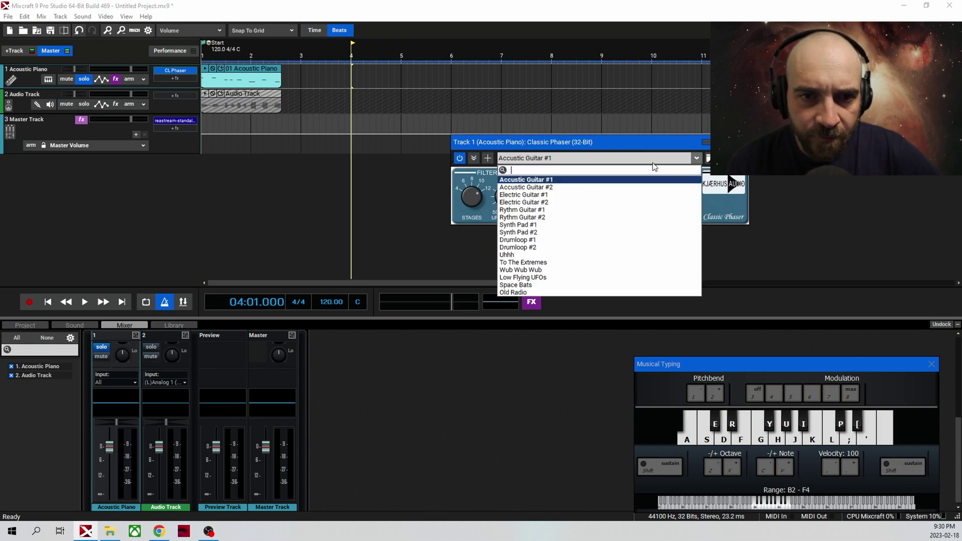
click(576, 195)
click(743, 142)
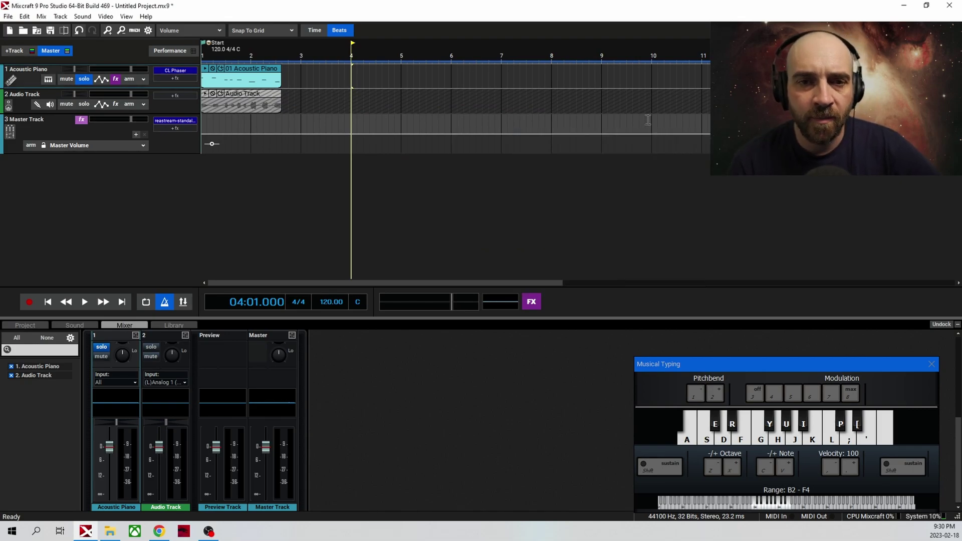
Step: Play from near bar 1 to hear the phased piano, then stop
click(214, 57)
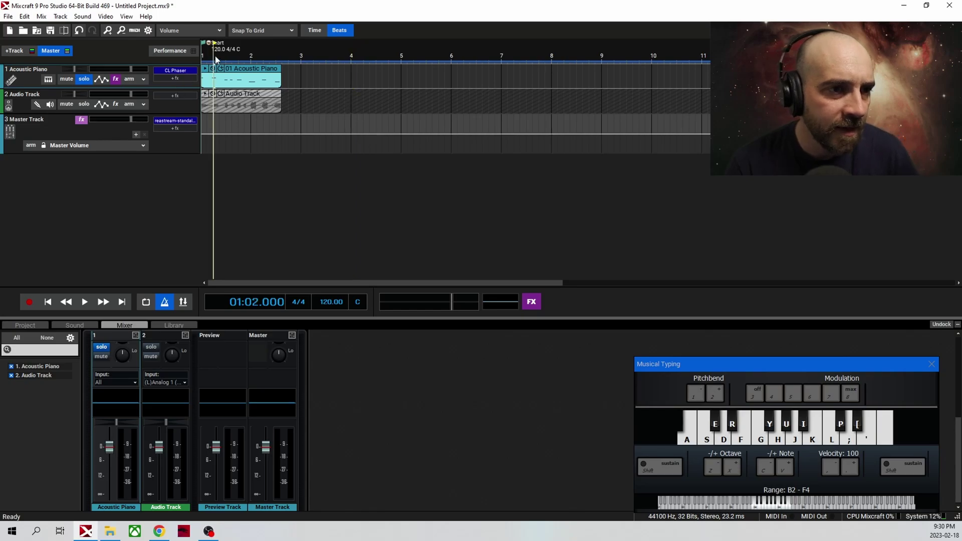
key(space)
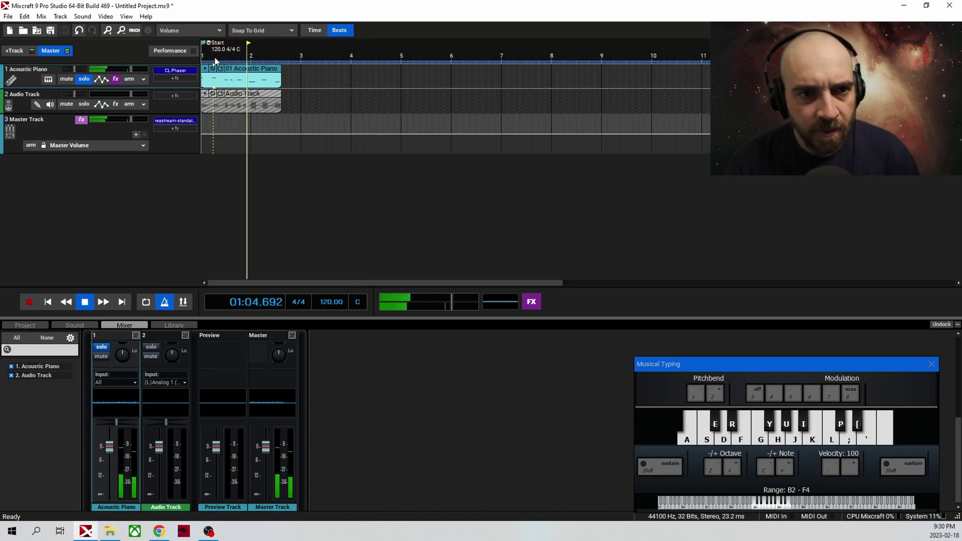
key(space)
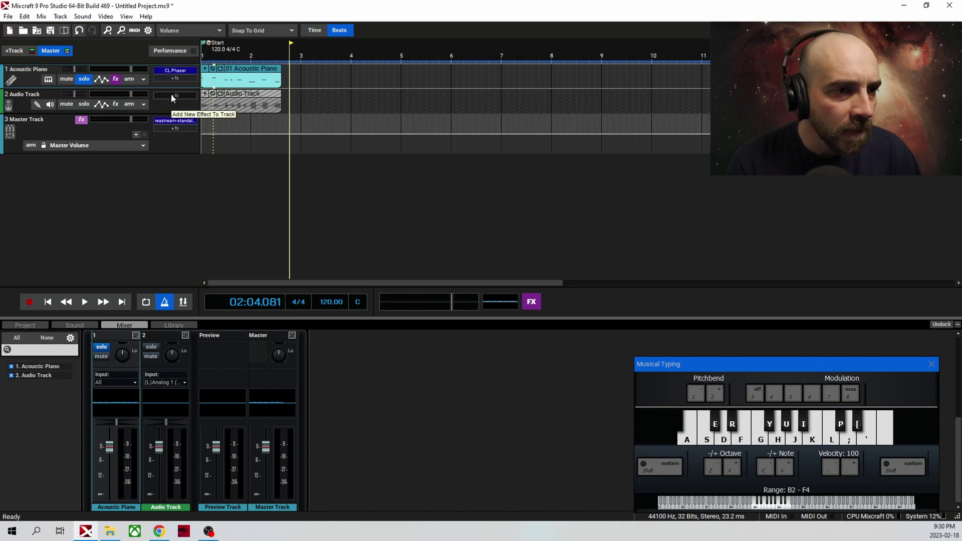
Step: Move the solo from Acoustic Piano to the Audio Track and add Acoustica Pro Studio Reverb
click(84, 78)
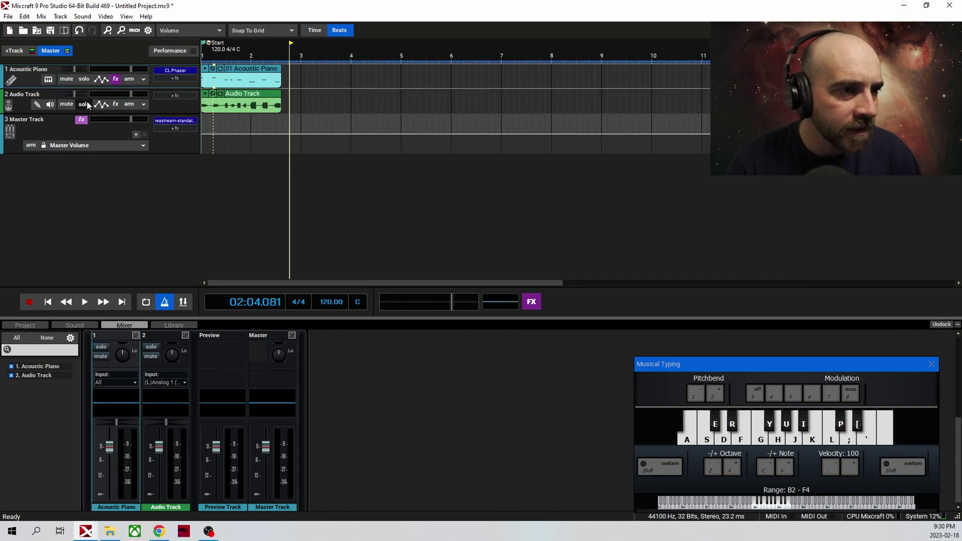
click(83, 104)
click(172, 97)
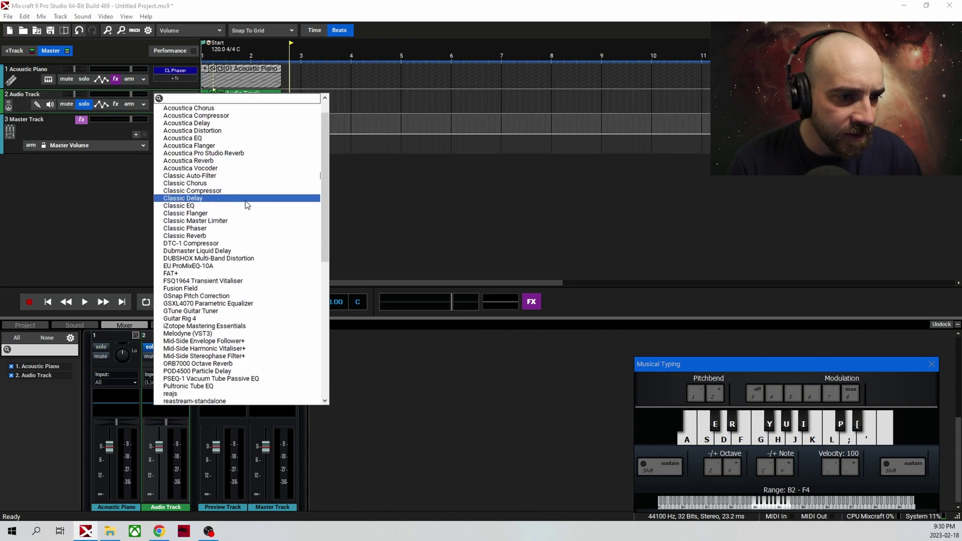
scroll(246, 205, down, 2)
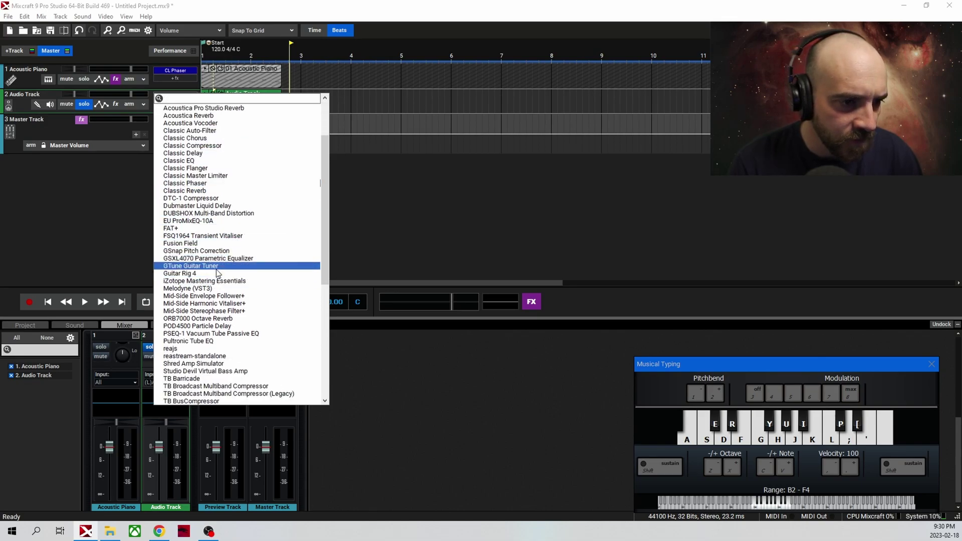
scroll(197, 280, down, 1)
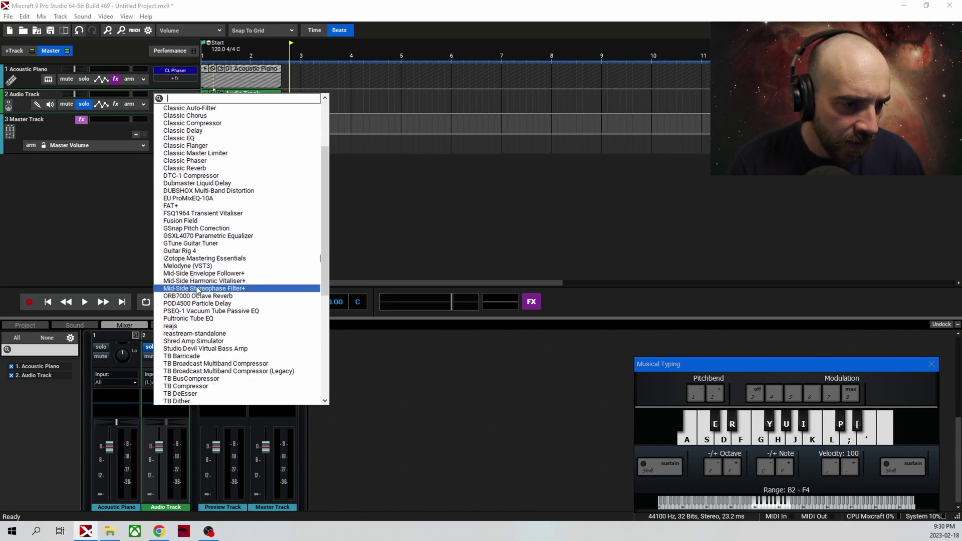
scroll(200, 289, up, 4)
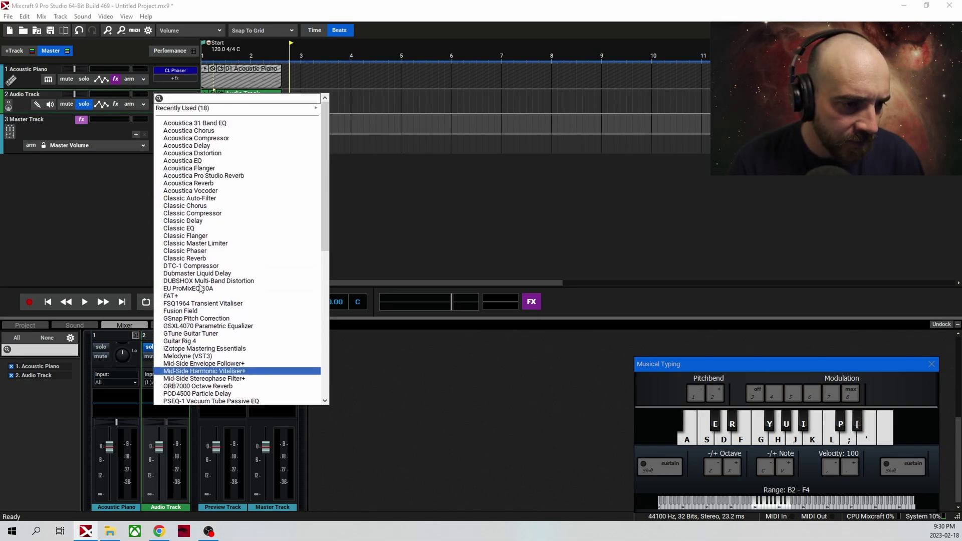
click(213, 176)
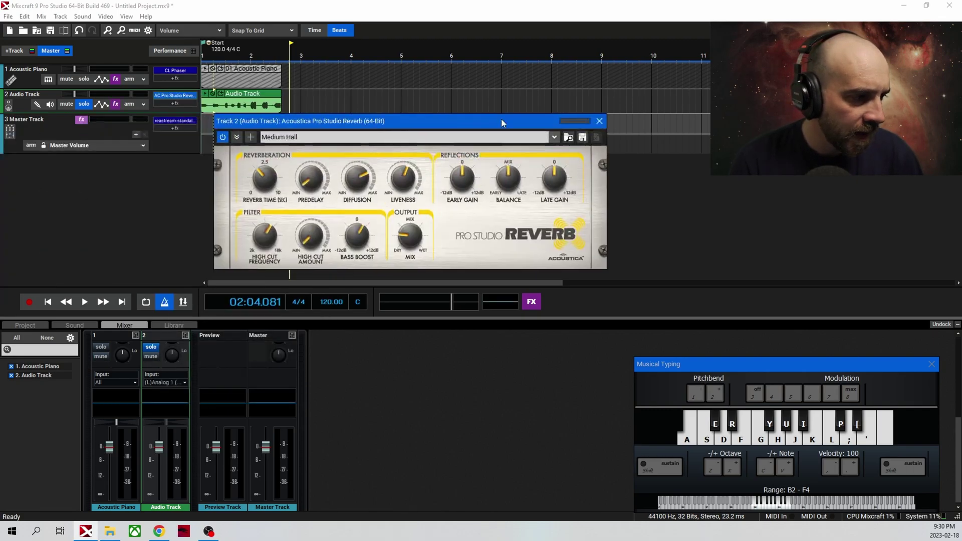
Step: Play from near the start to hear the Medium Hall reverb, then close its window
drag(501, 119, 724, 100)
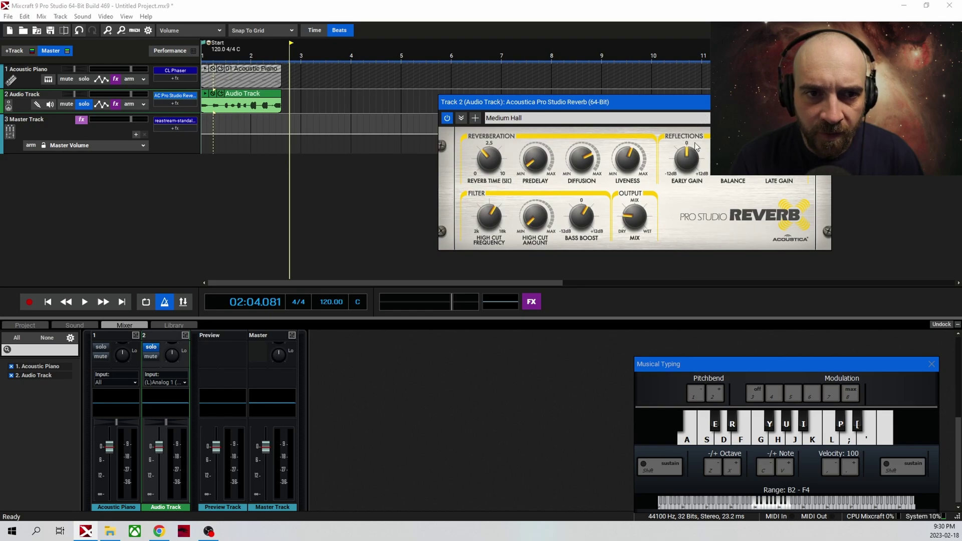
click(228, 58)
key(space)
key(space)
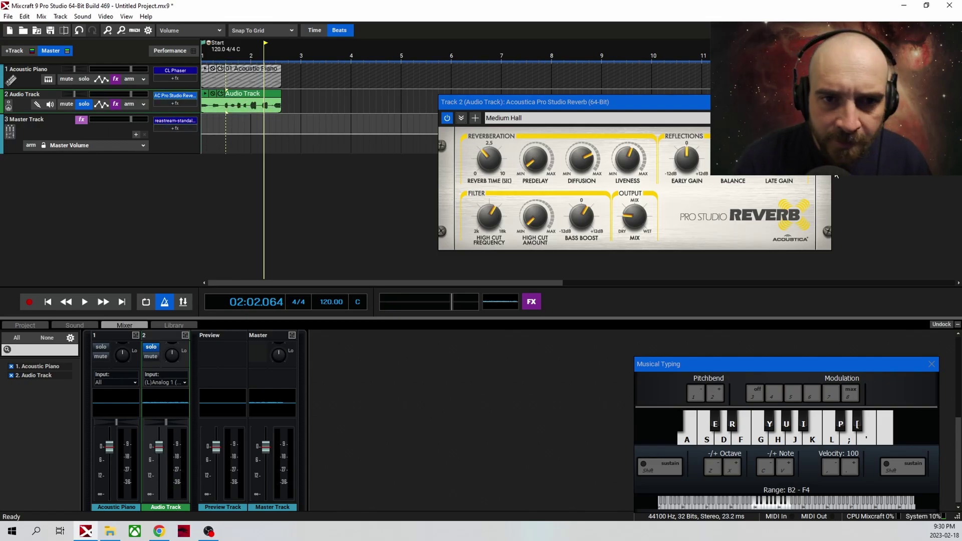
click(175, 95)
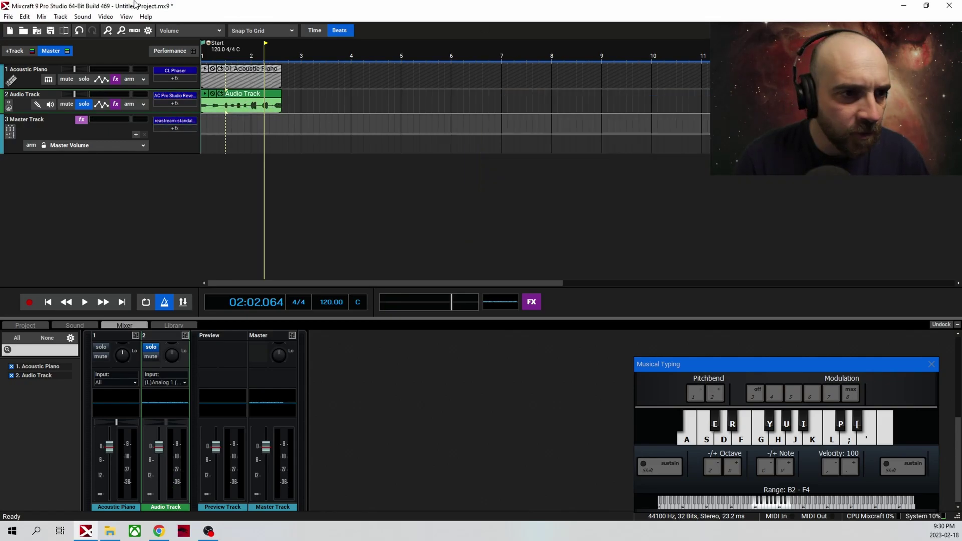
Step: Insert a new empty audio track via +Track, leaving its recording input unchanged
click(15, 51)
click(53, 65)
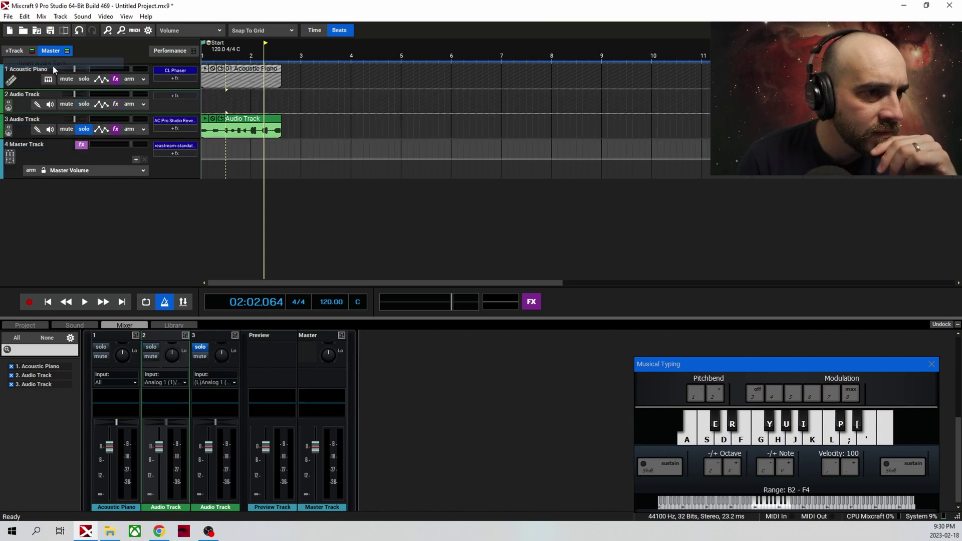
click(140, 104)
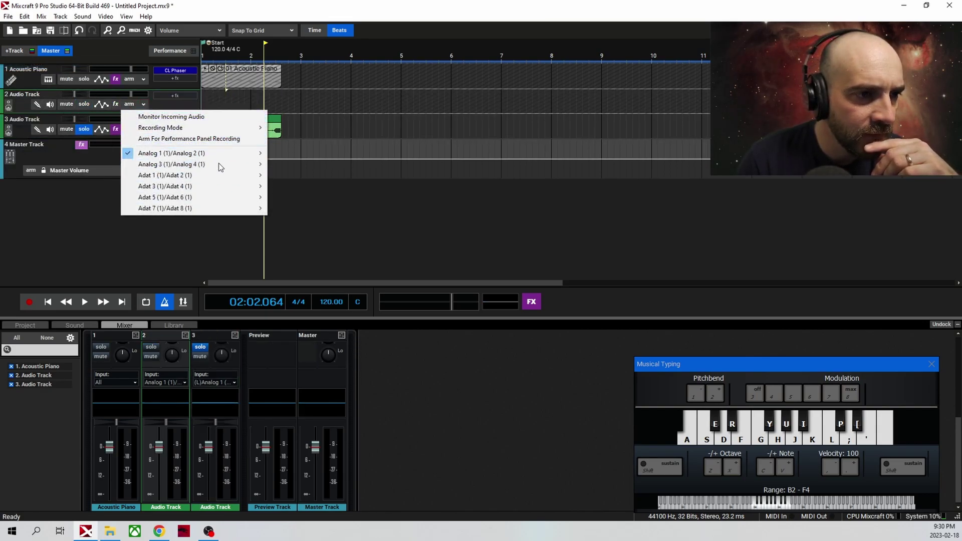
click(39, 180)
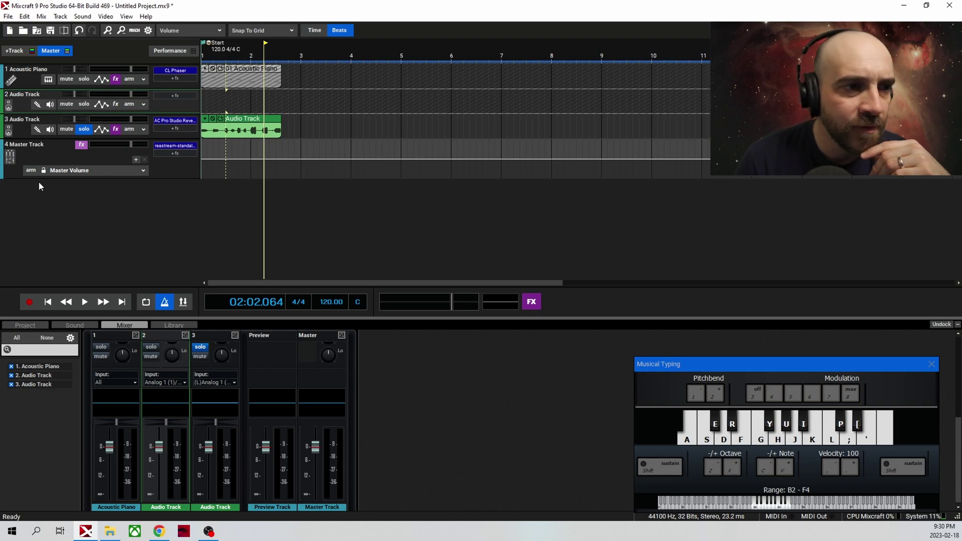
Step: Search the new track's effects for 'guitar' and add Shred Amp Simulator
click(119, 103)
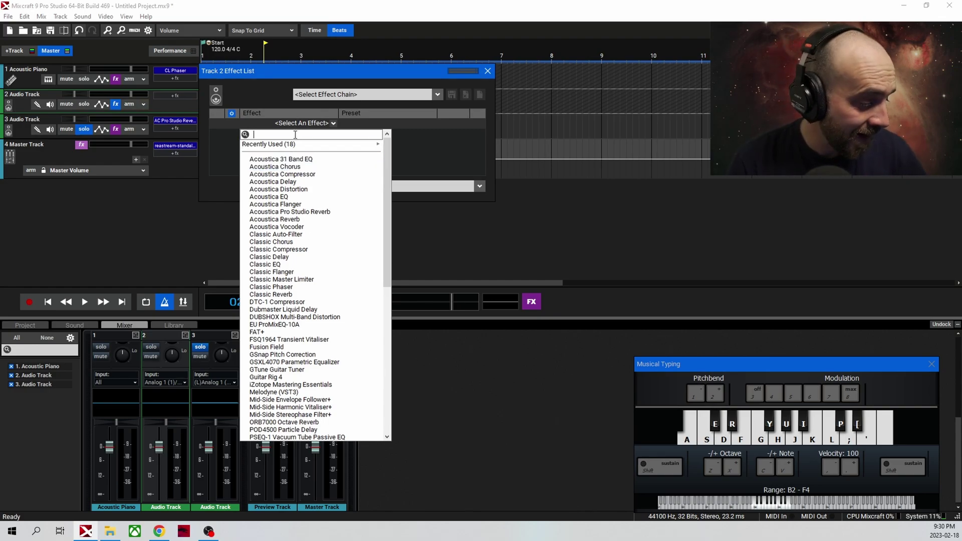
text(guitar)
click(294, 148)
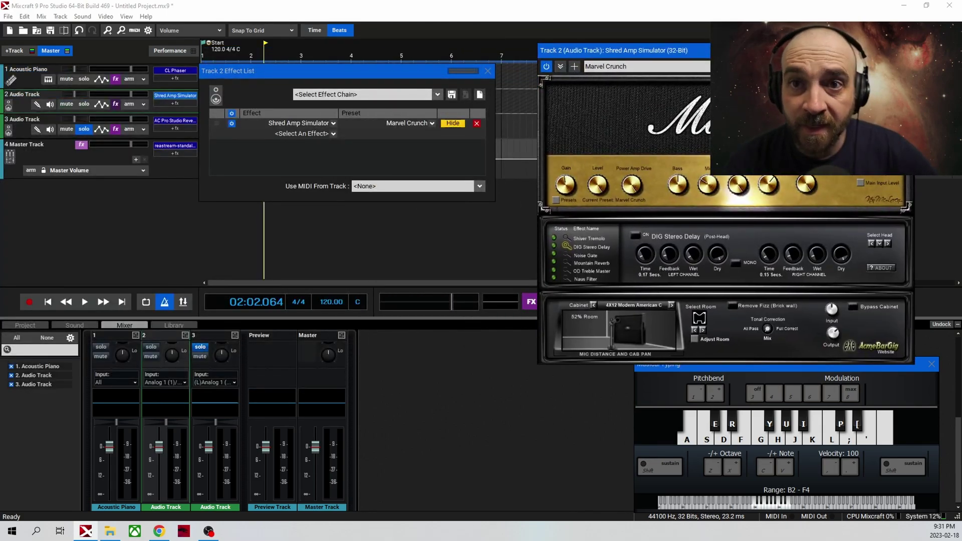
drag(736, 50, 277, 48)
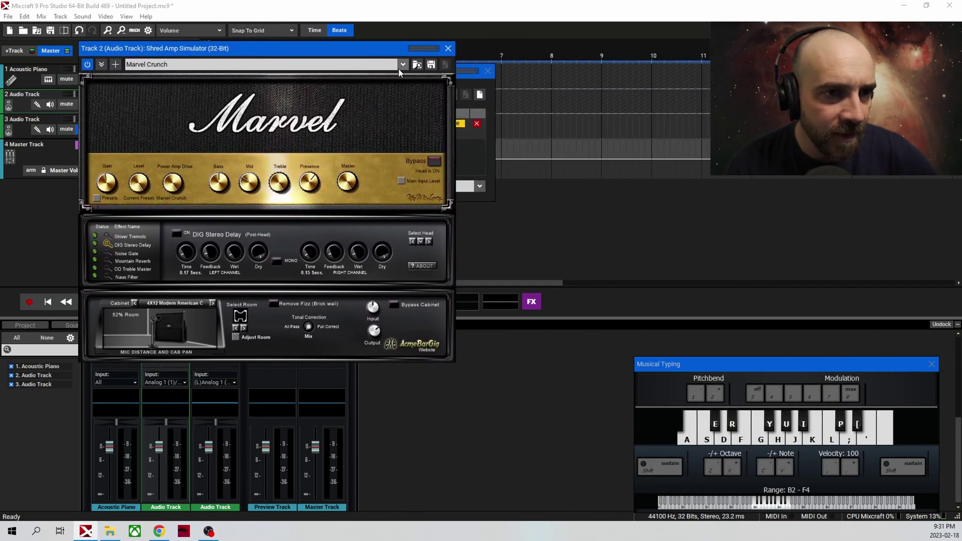
Step: Keep the Marvel Crunch amp preset and close the amp simulator and effect list
click(396, 67)
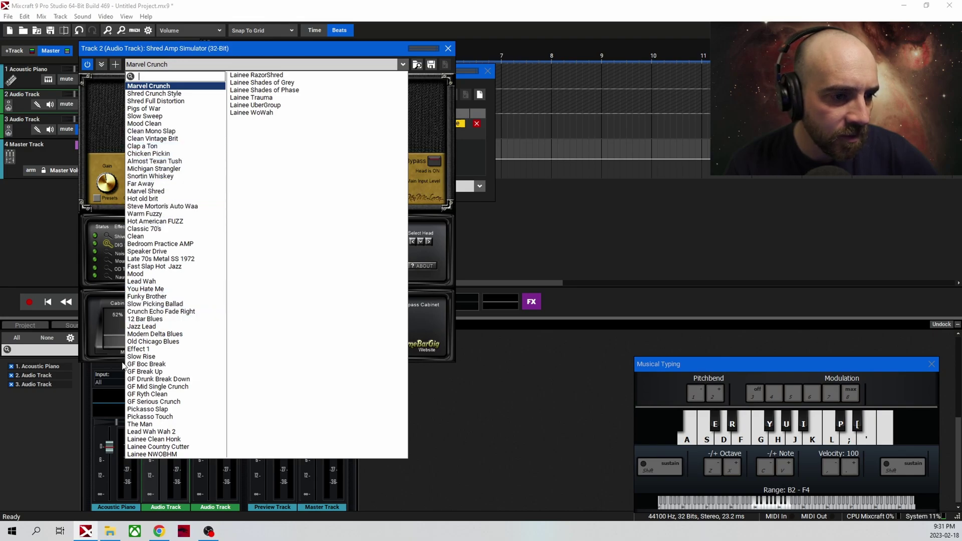
click(402, 64)
click(403, 64)
click(450, 48)
click(448, 48)
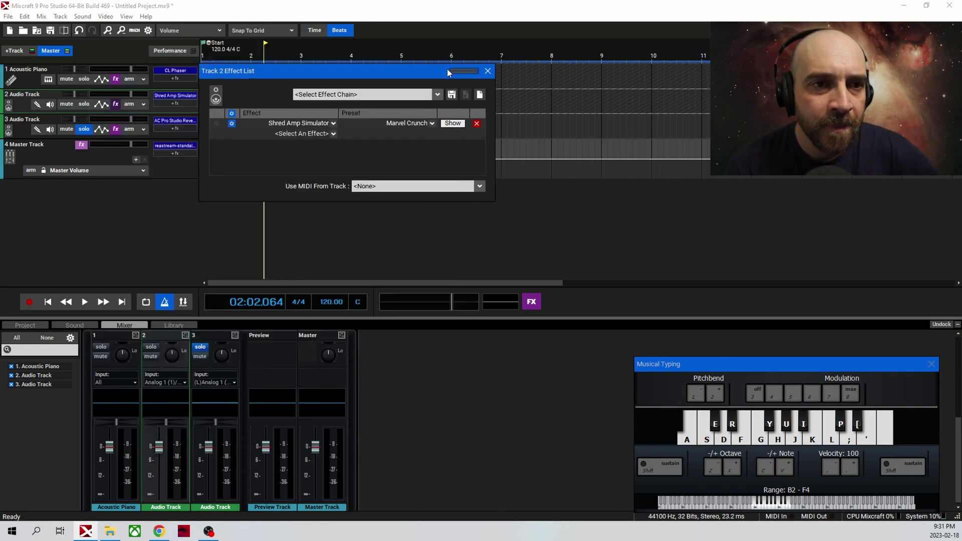
click(488, 71)
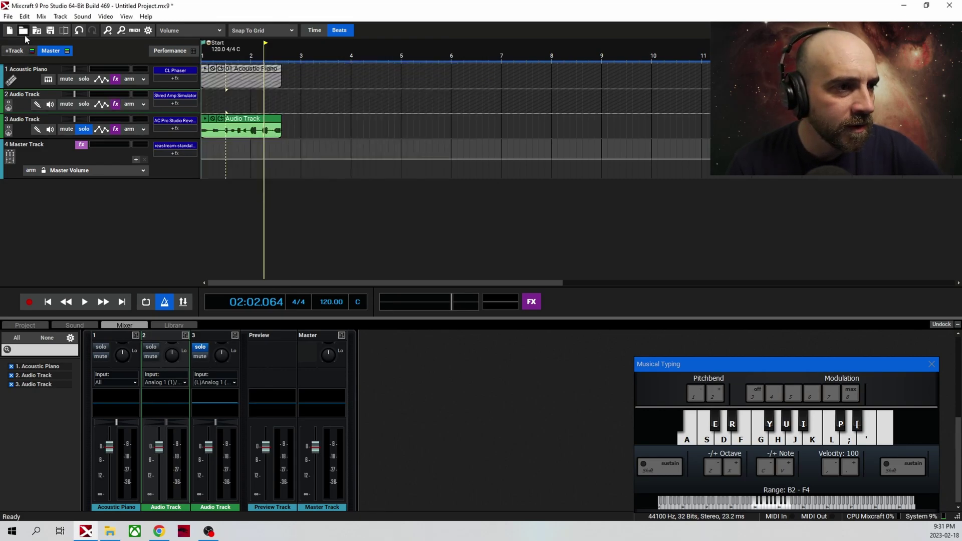
Step: Unsolo the reverb Audio Track and insert a Video Track at the top of the project
click(14, 51)
click(232, 57)
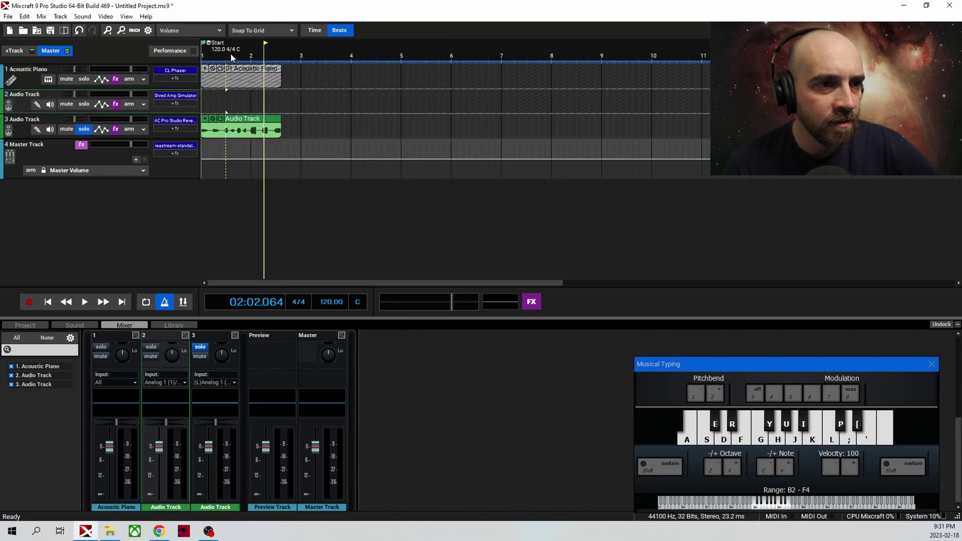
click(232, 58)
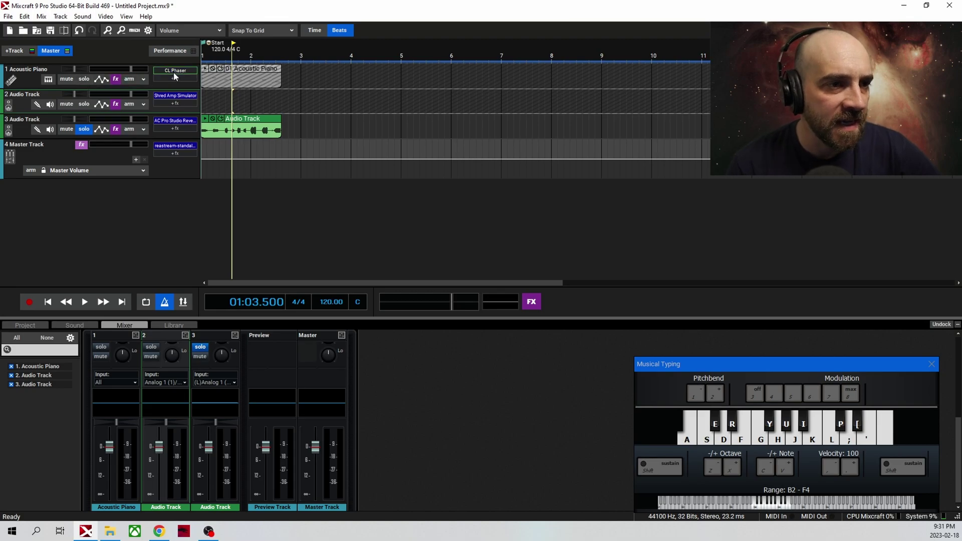
click(85, 130)
click(15, 51)
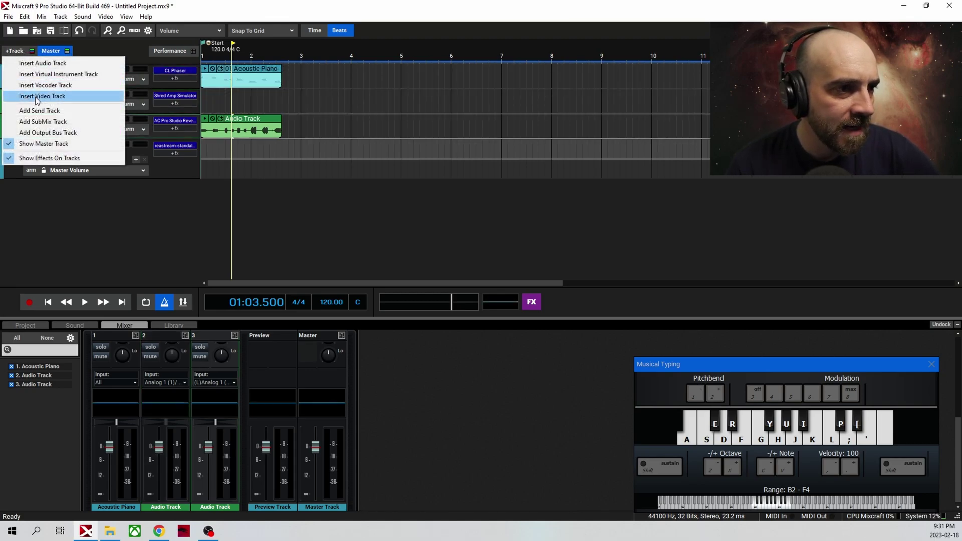
click(40, 96)
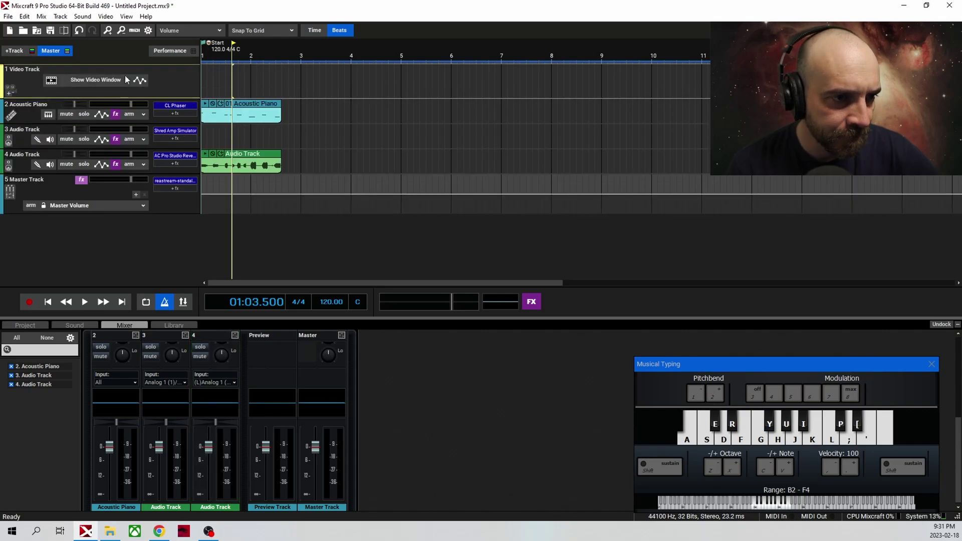